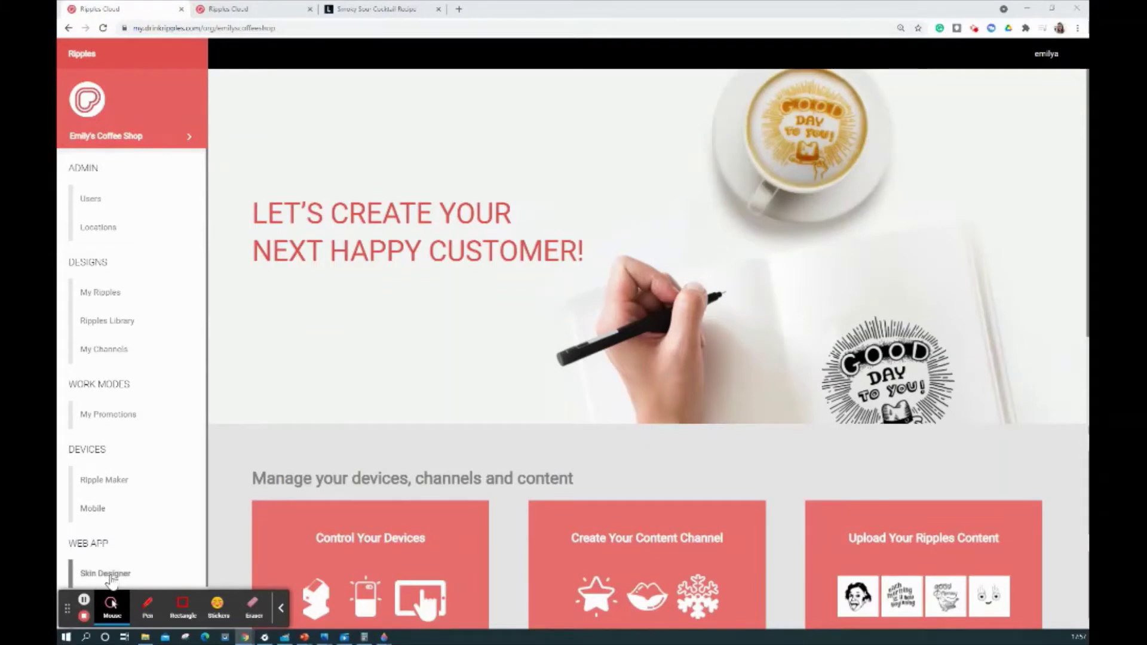
Open the Web App Skin Designer for Emily's Coffee Shop.
click(106, 573)
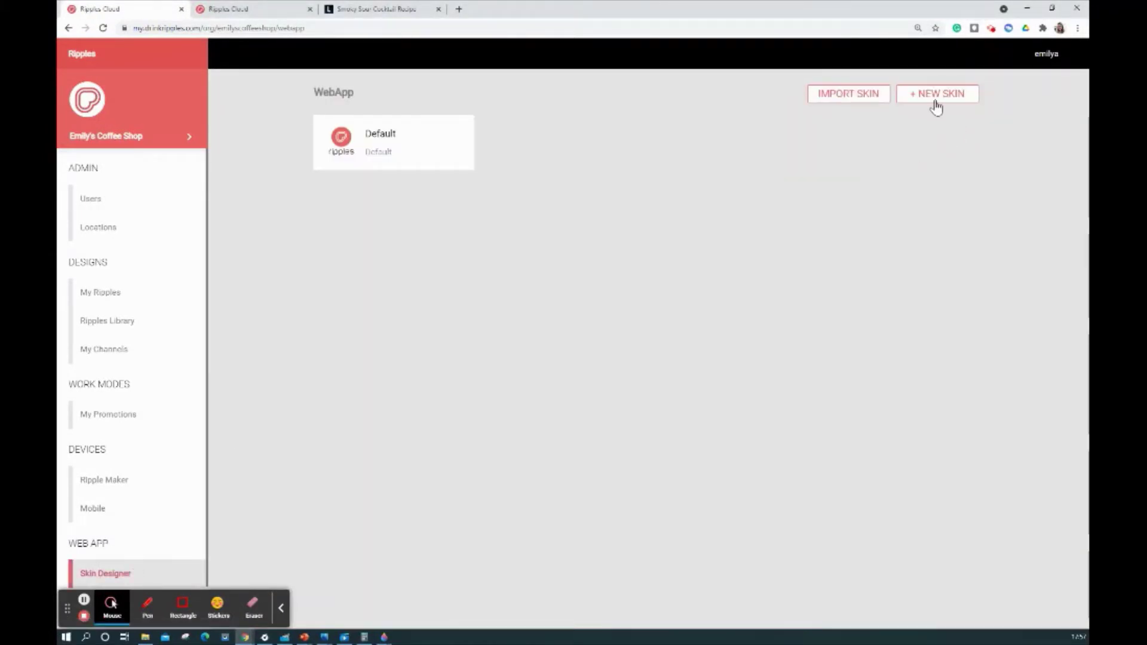
Start a new skin named 'Your Brand Here!', described 'Build your own Web App', with a new Instagram account.
click(937, 93)
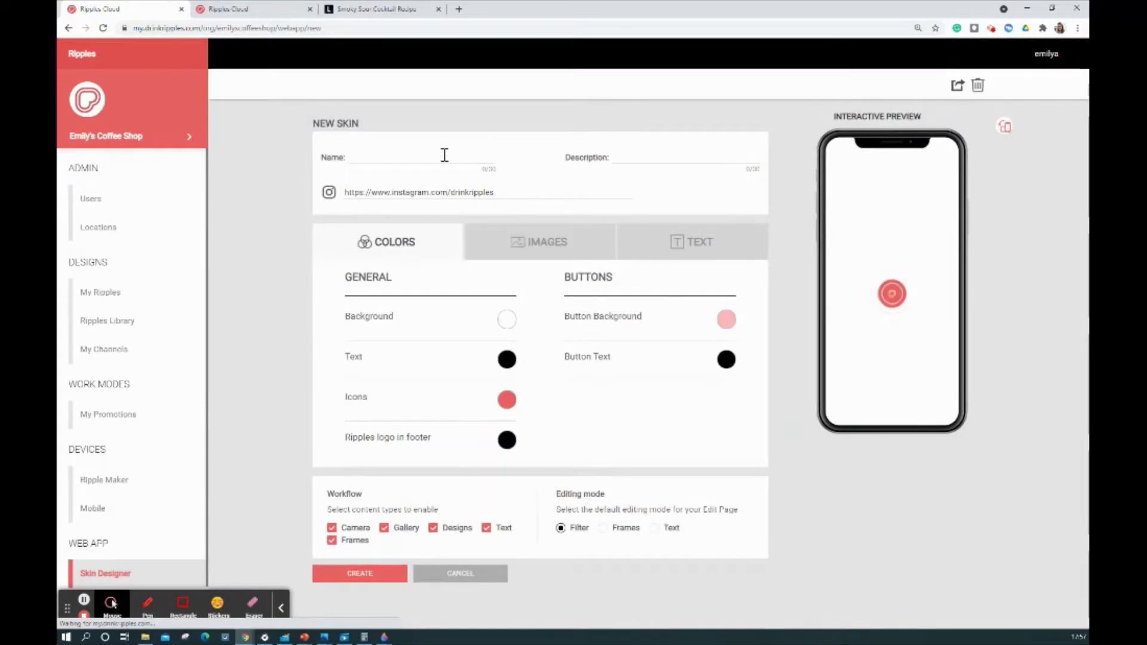
click(418, 163)
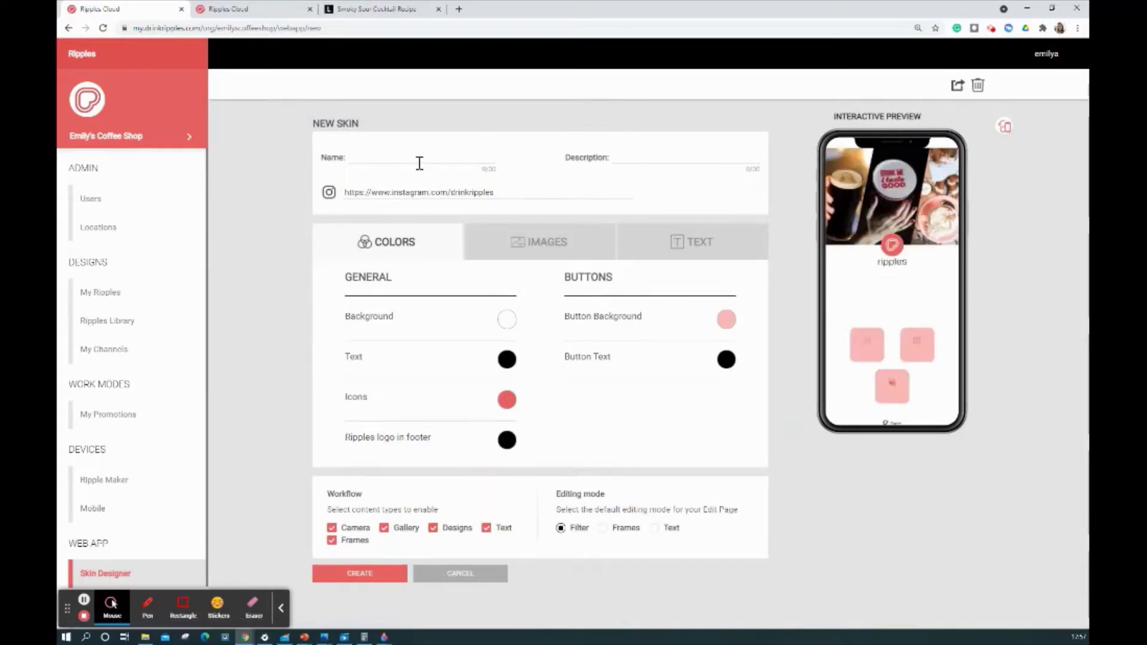
text(Your Brand Here!)
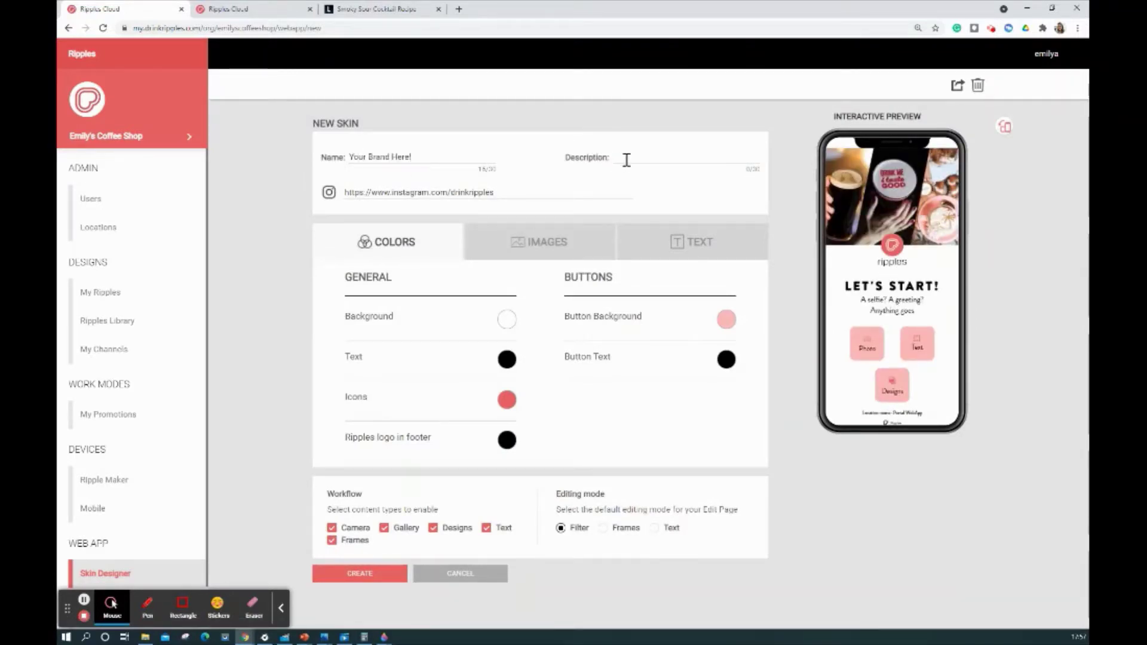
click(626, 160)
text(Build your own Web App)
drag(495, 192, 454, 192)
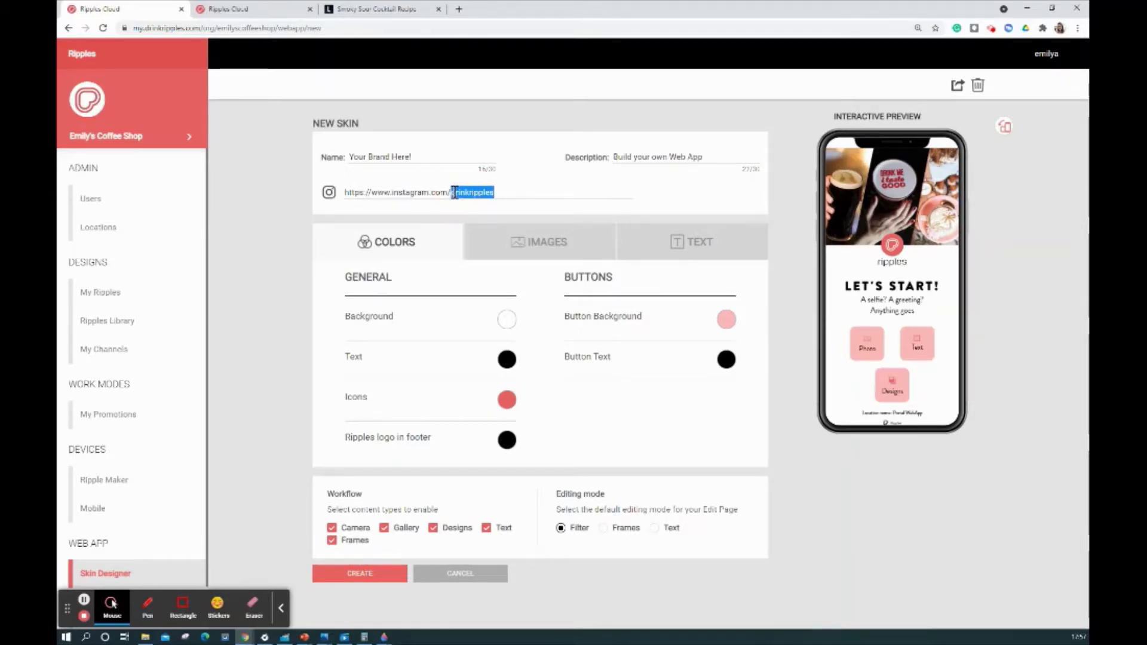
text(connectstoyou)
Set the general background colour to black and the text colour to white.
click(506, 320)
click(347, 378)
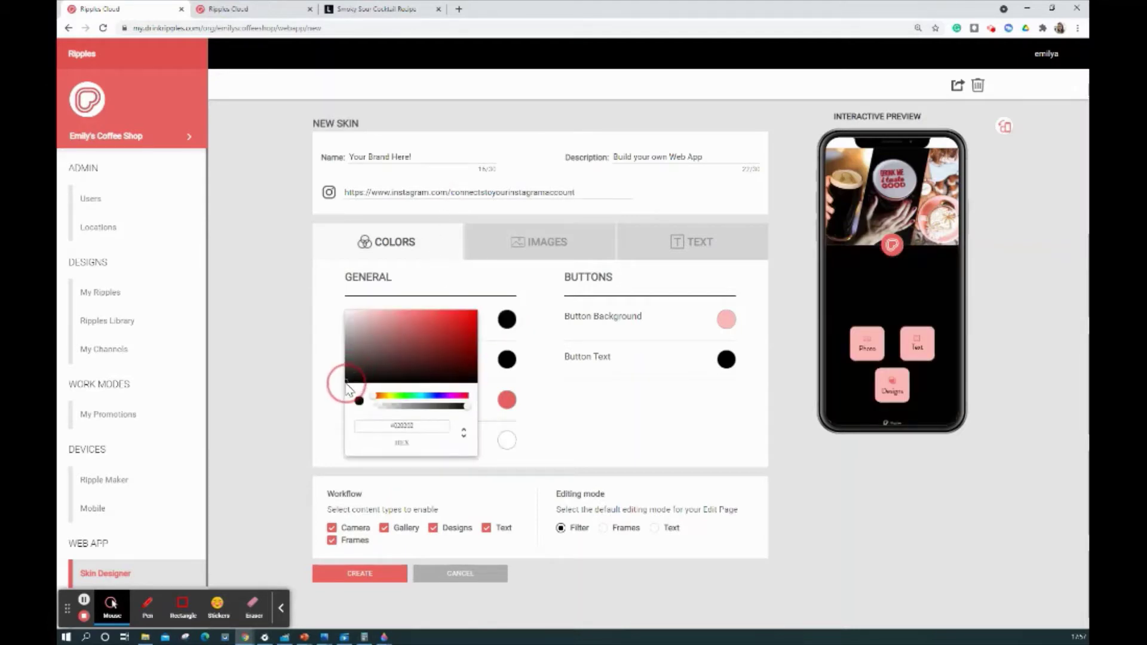
click(326, 350)
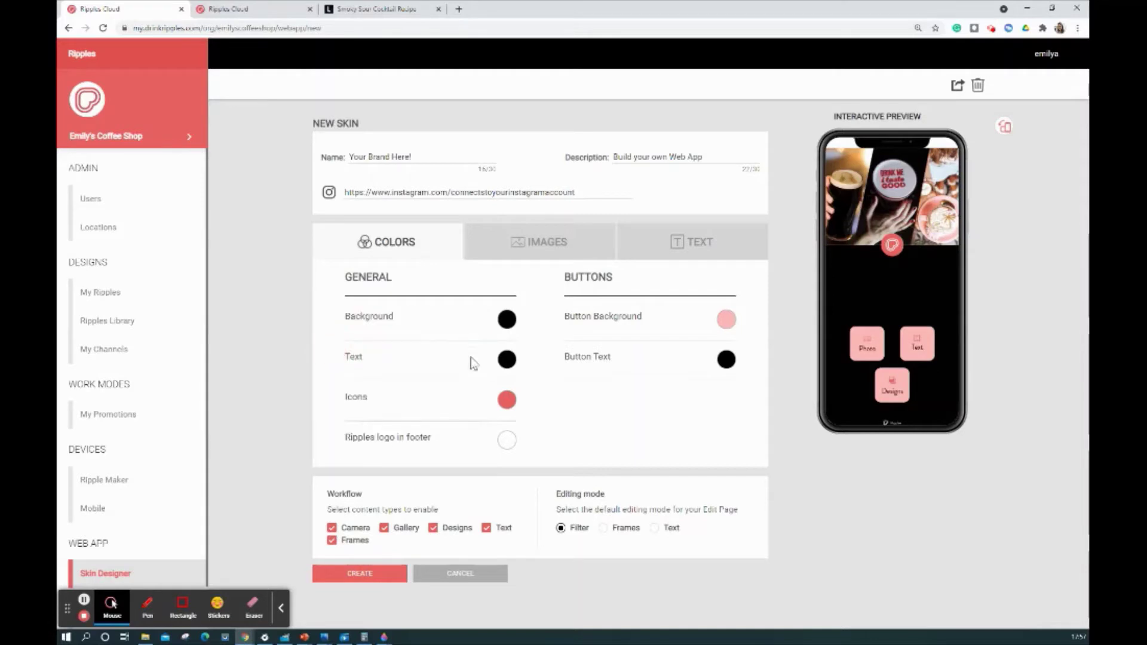
click(506, 360)
click(349, 355)
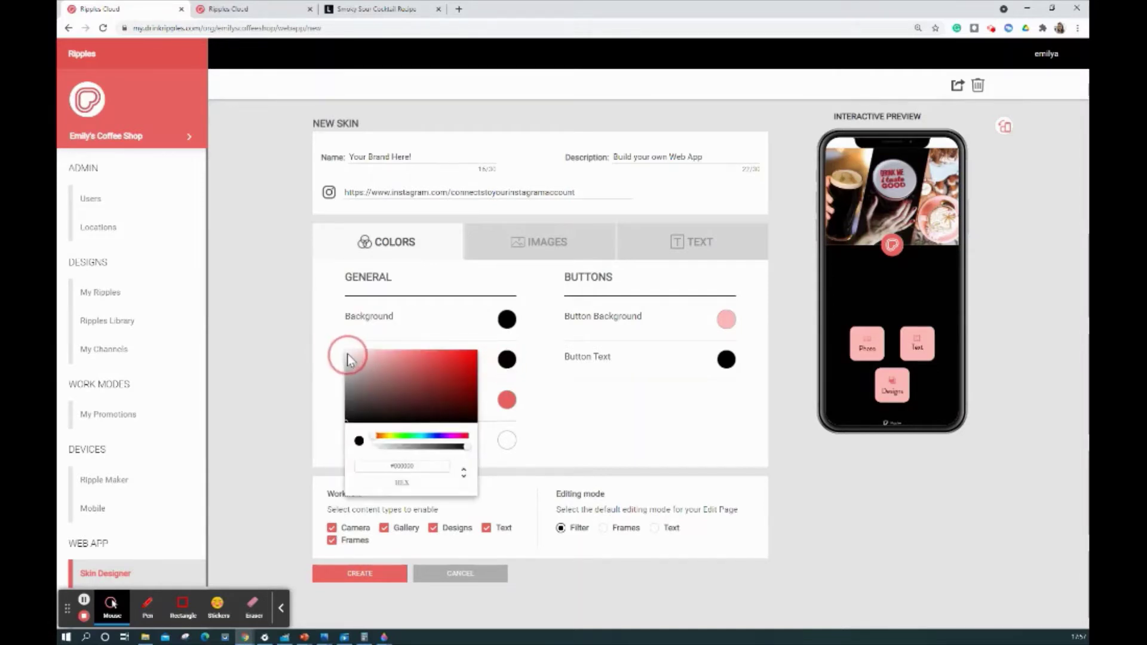
drag(348, 355, 346, 351)
click(589, 410)
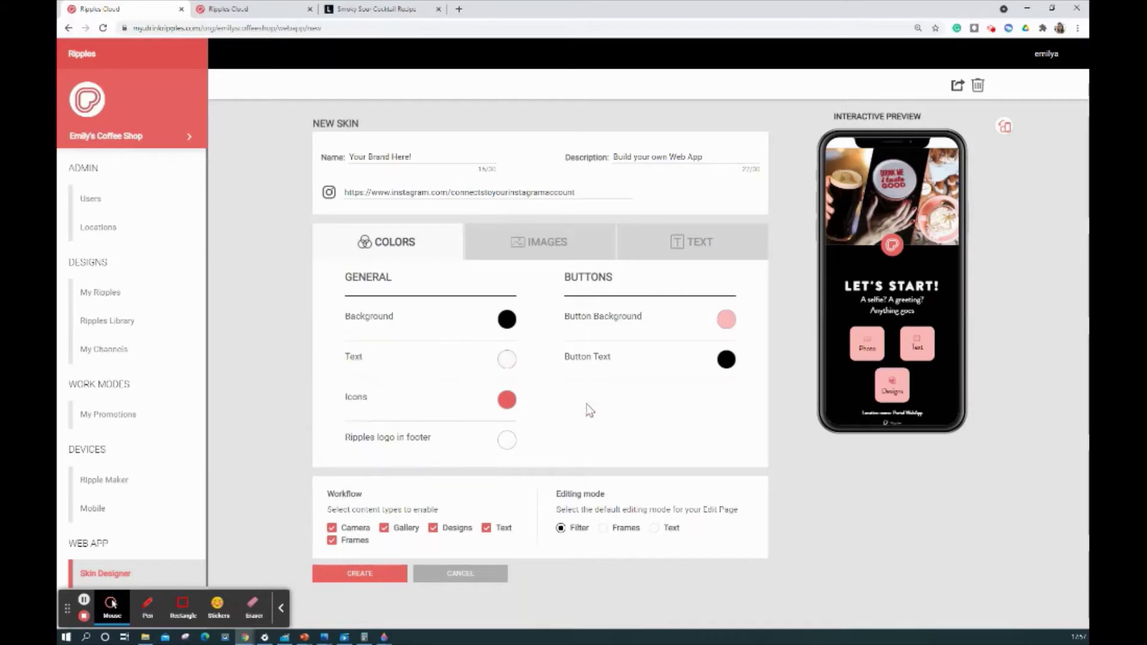
Make the icon colour black.
click(507, 399)
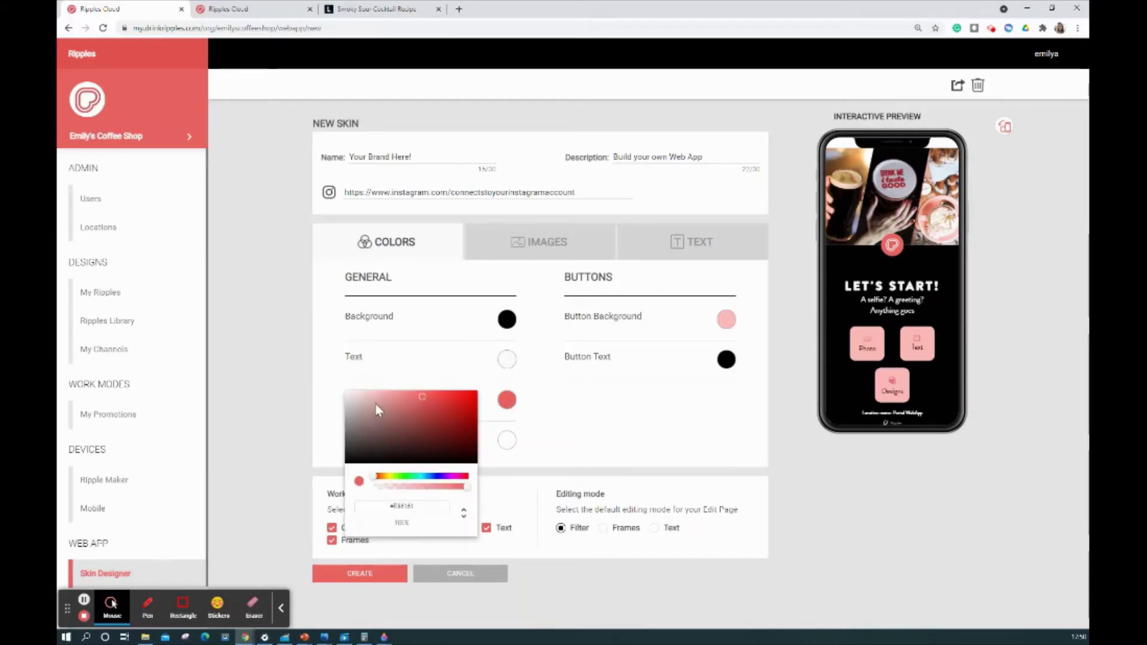
click(356, 459)
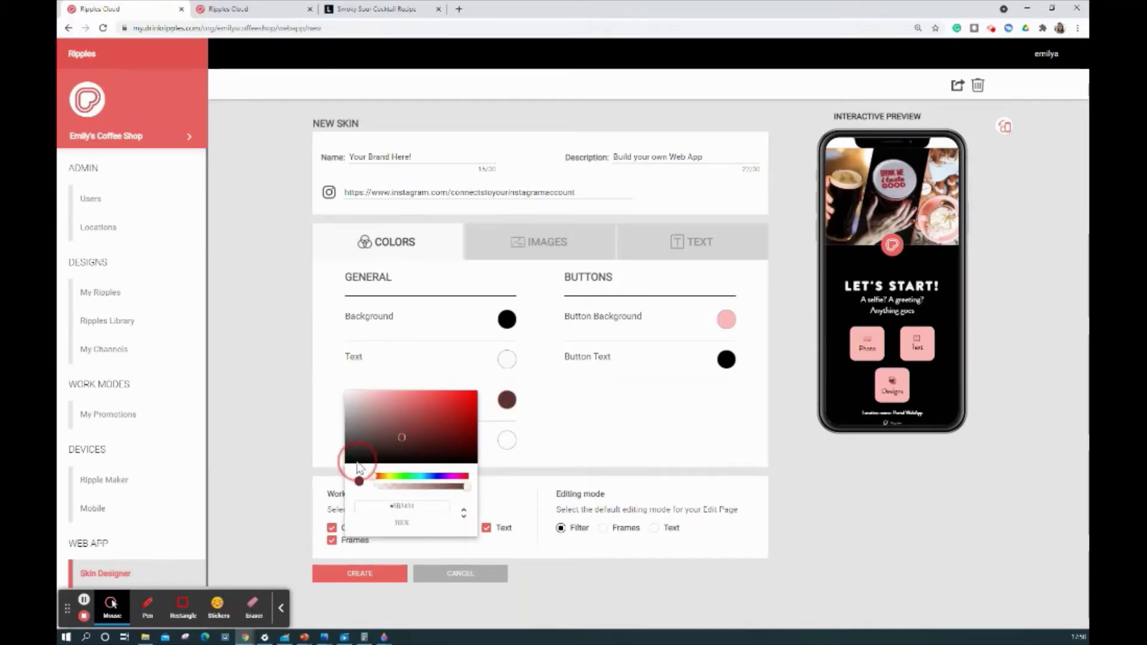
click(557, 459)
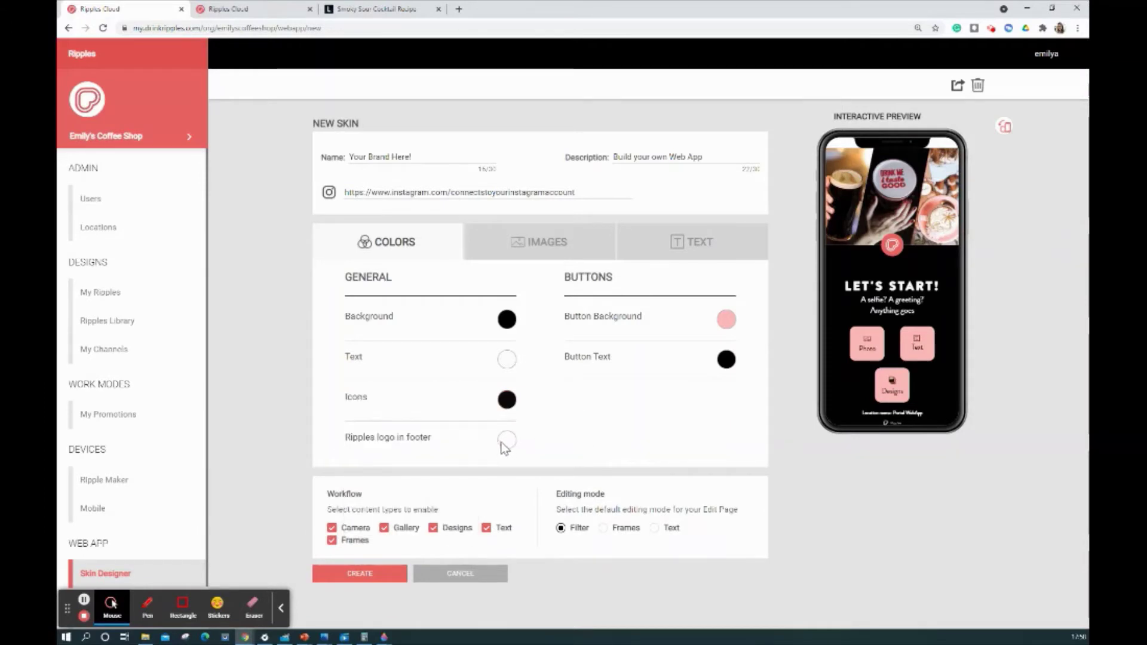
Set the button background colour to near-white.
click(725, 321)
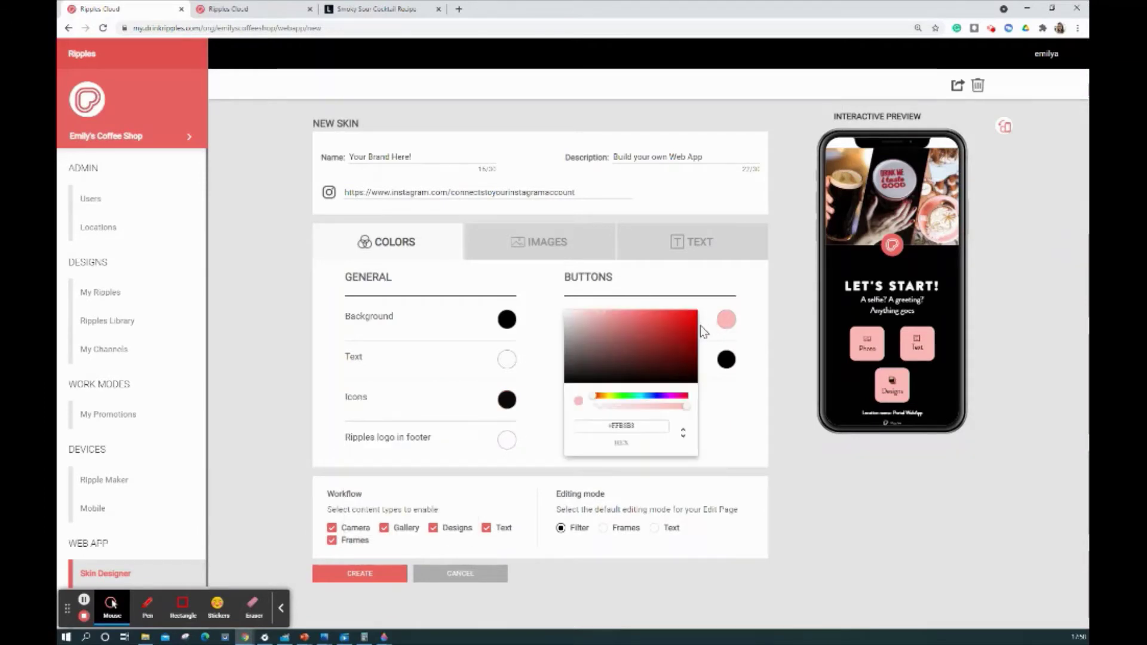
drag(594, 327, 564, 312)
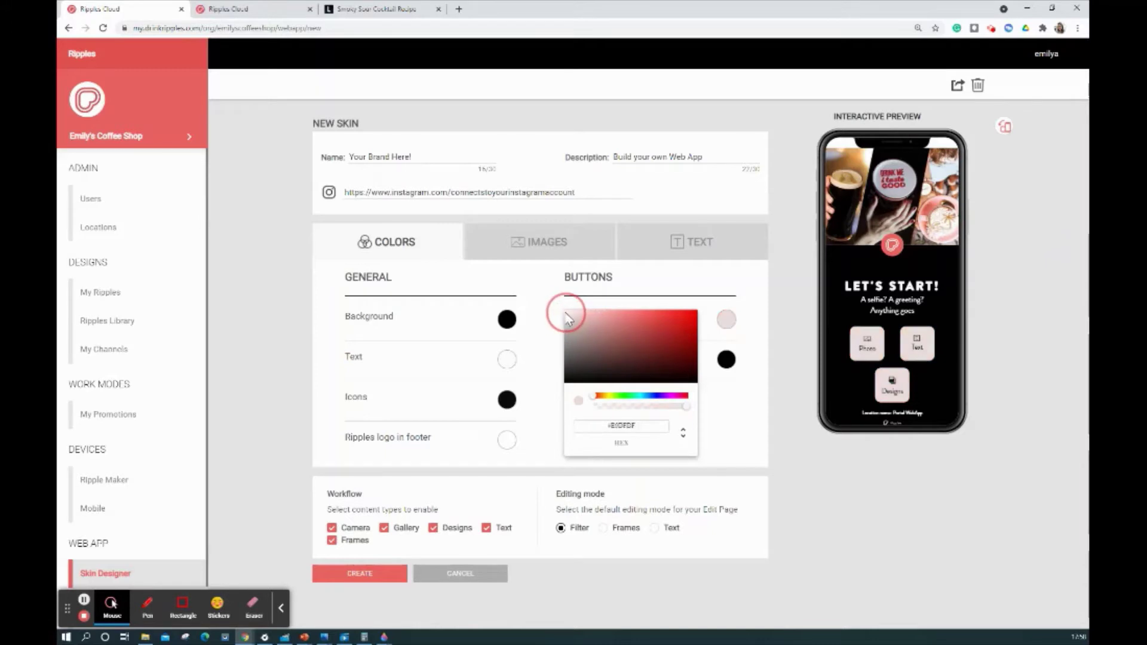
click(645, 395)
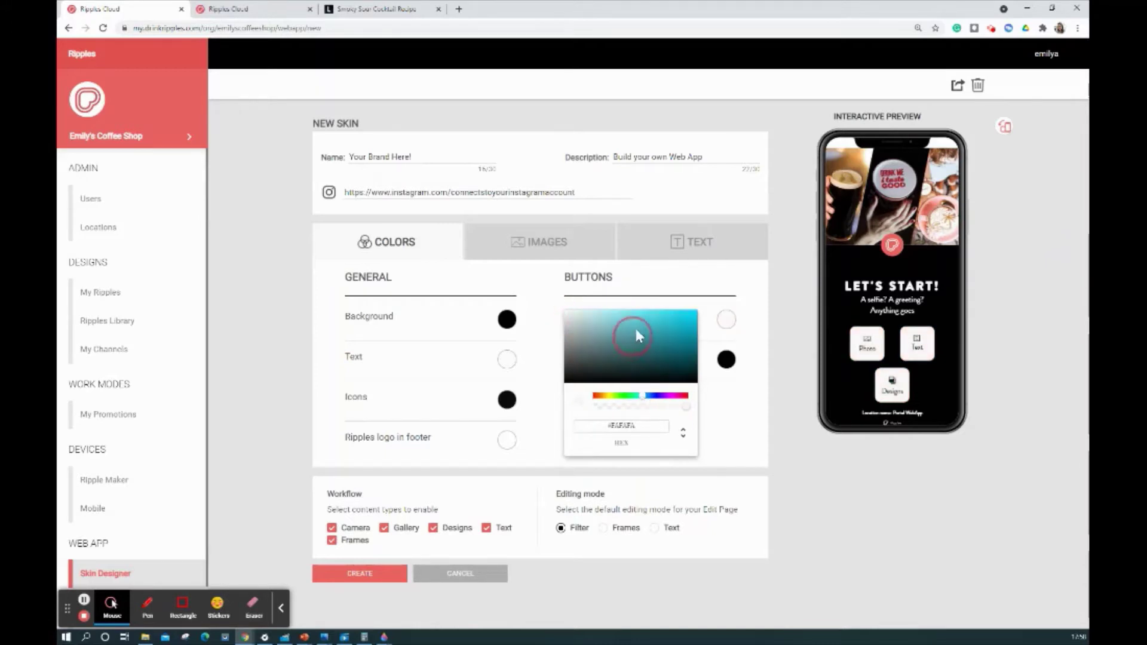
click(663, 324)
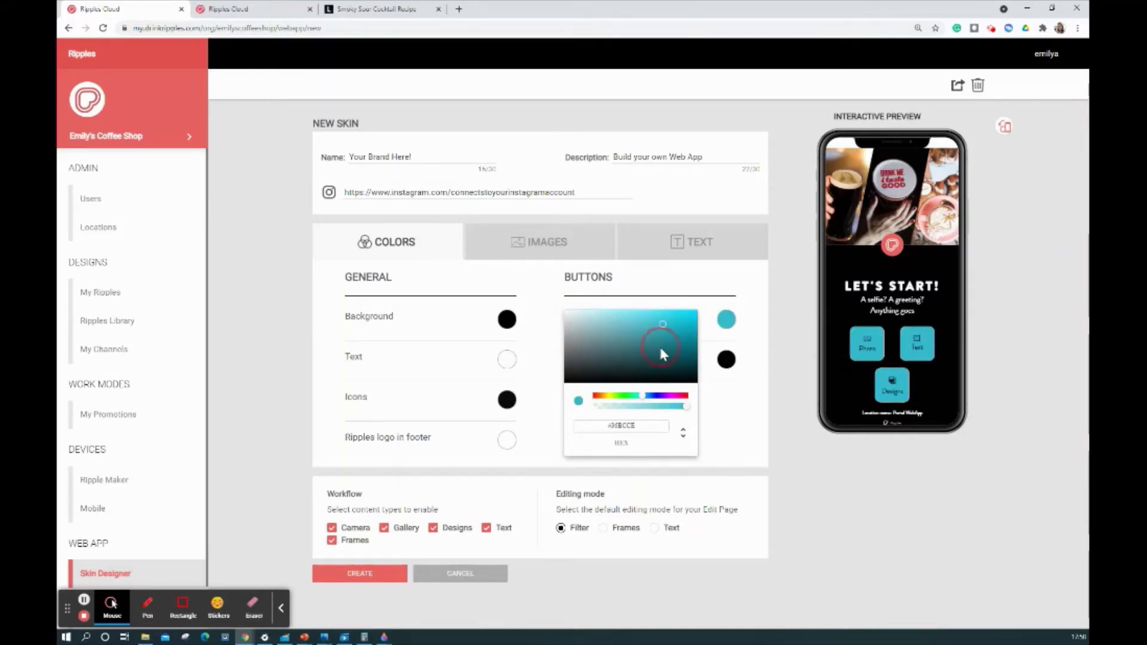
drag(659, 346, 605, 322)
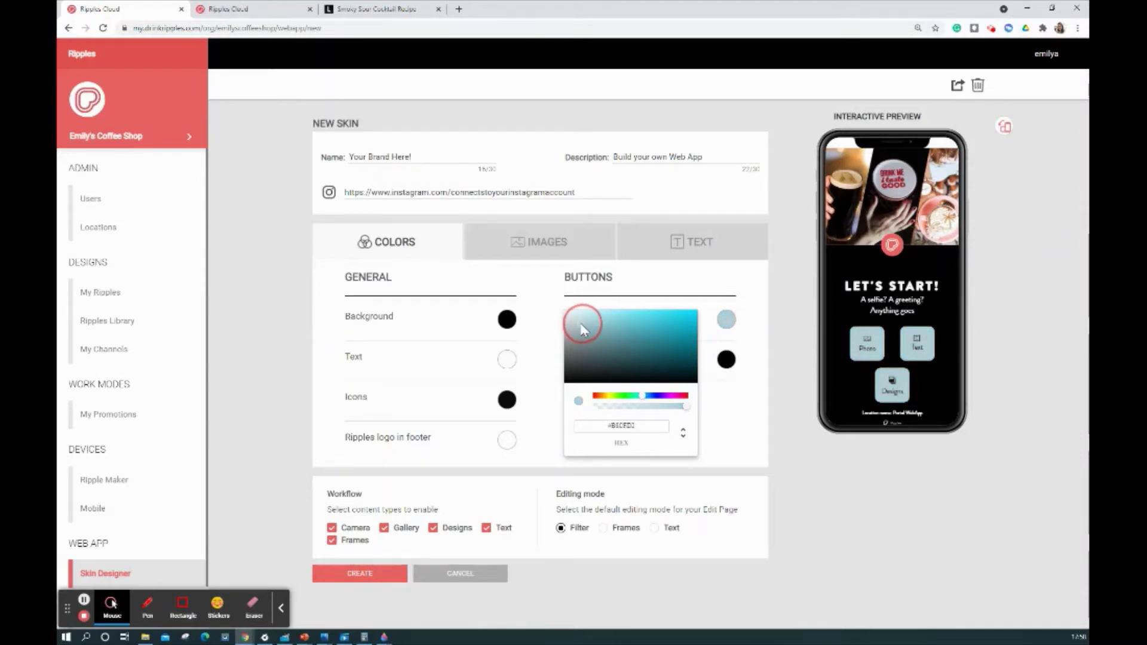
click(566, 313)
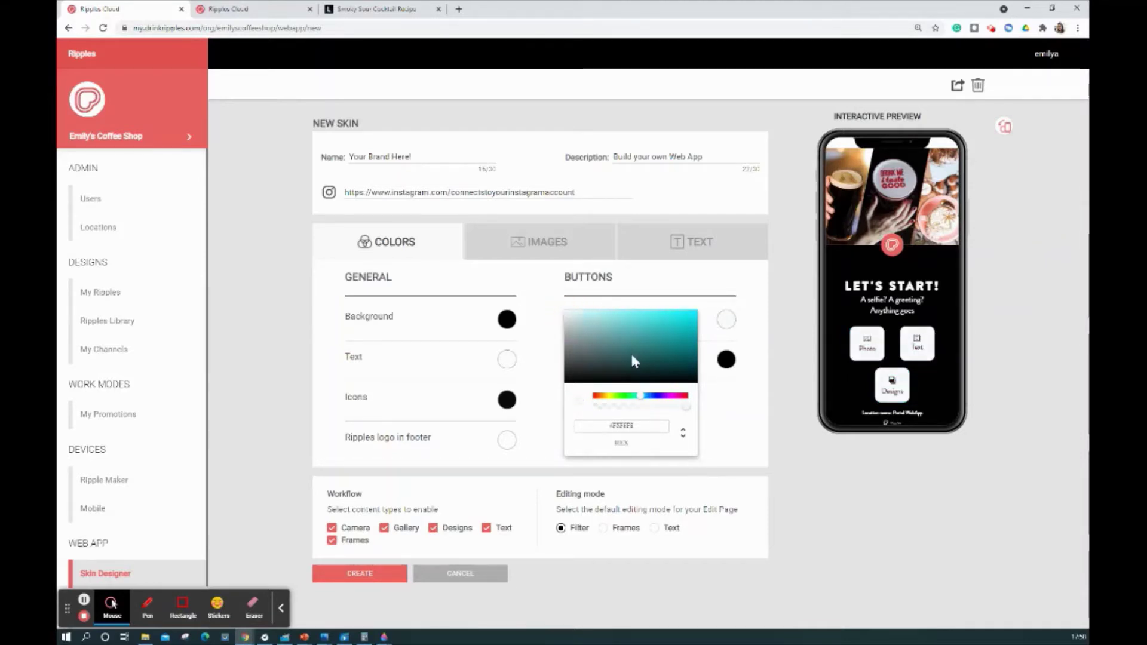
Make the button text dark red and uncheck the Camera content type.
click(761, 422)
click(726, 359)
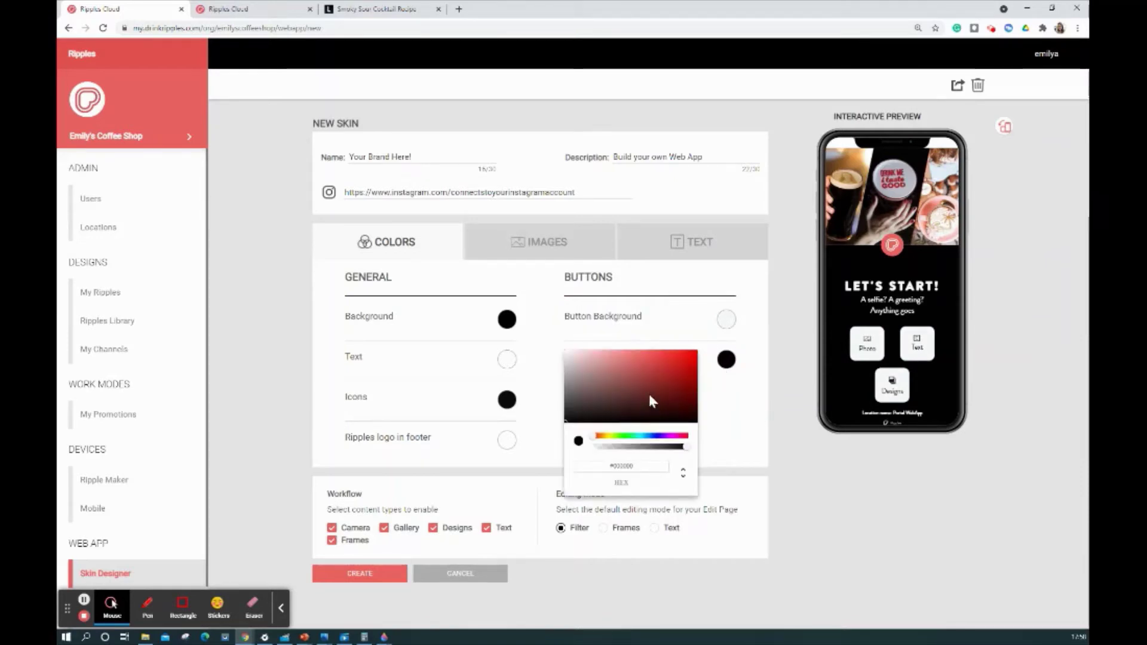
click(667, 381)
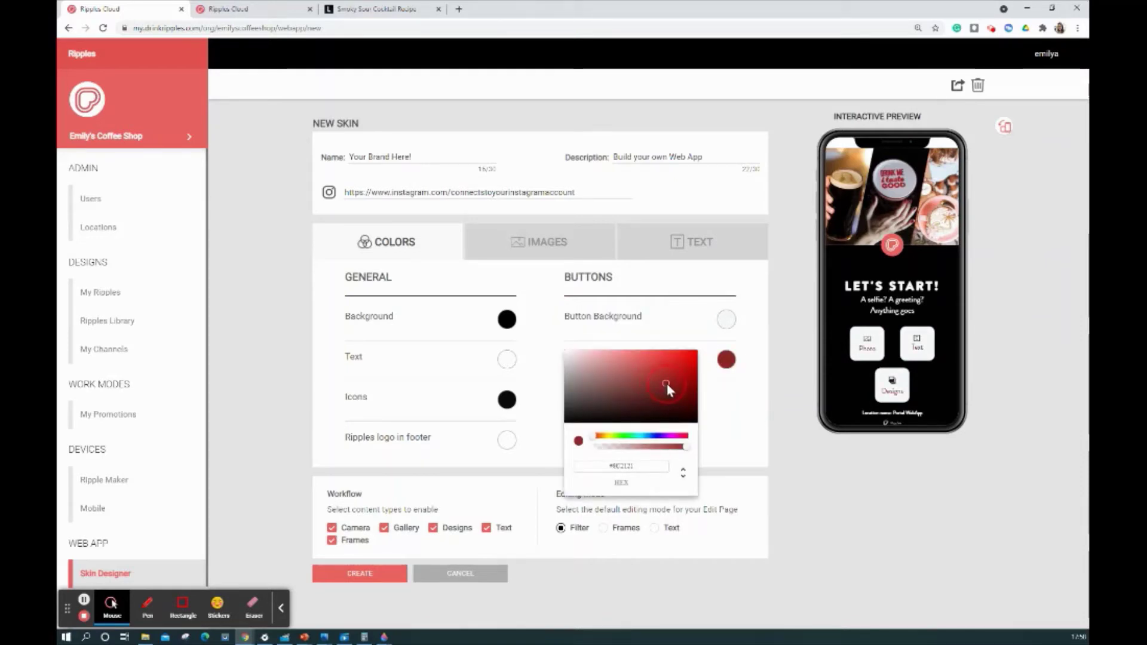
click(734, 422)
click(332, 528)
Re-enable Gallery, Designs and Text in the workflow, then go to the image settings.
click(384, 528)
click(433, 528)
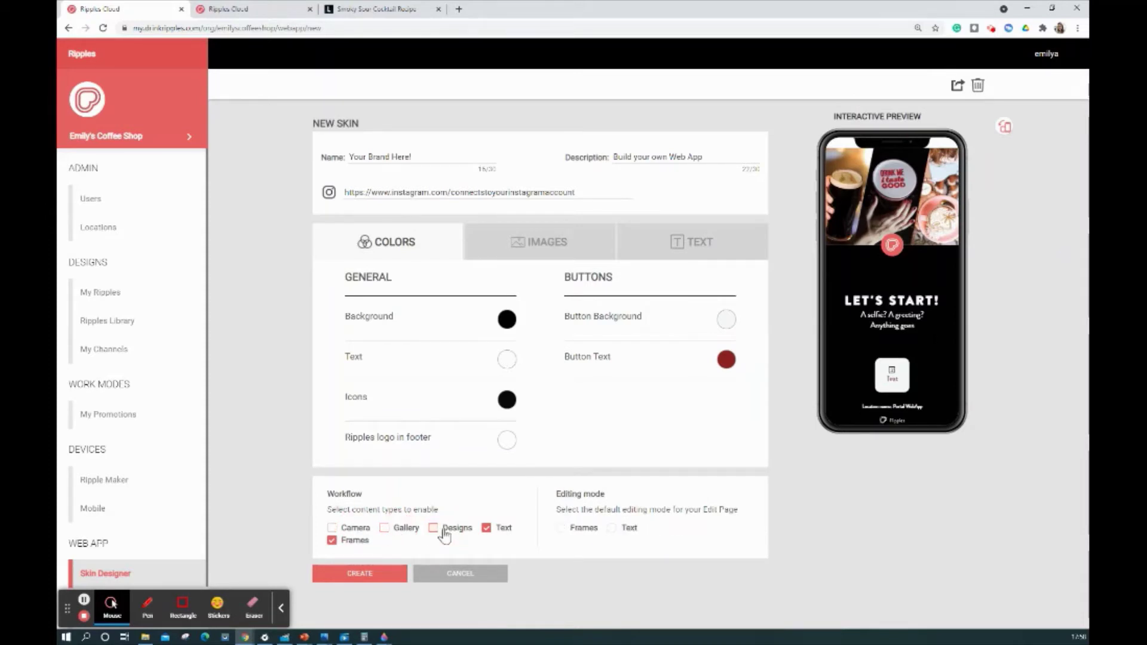
click(384, 528)
click(333, 527)
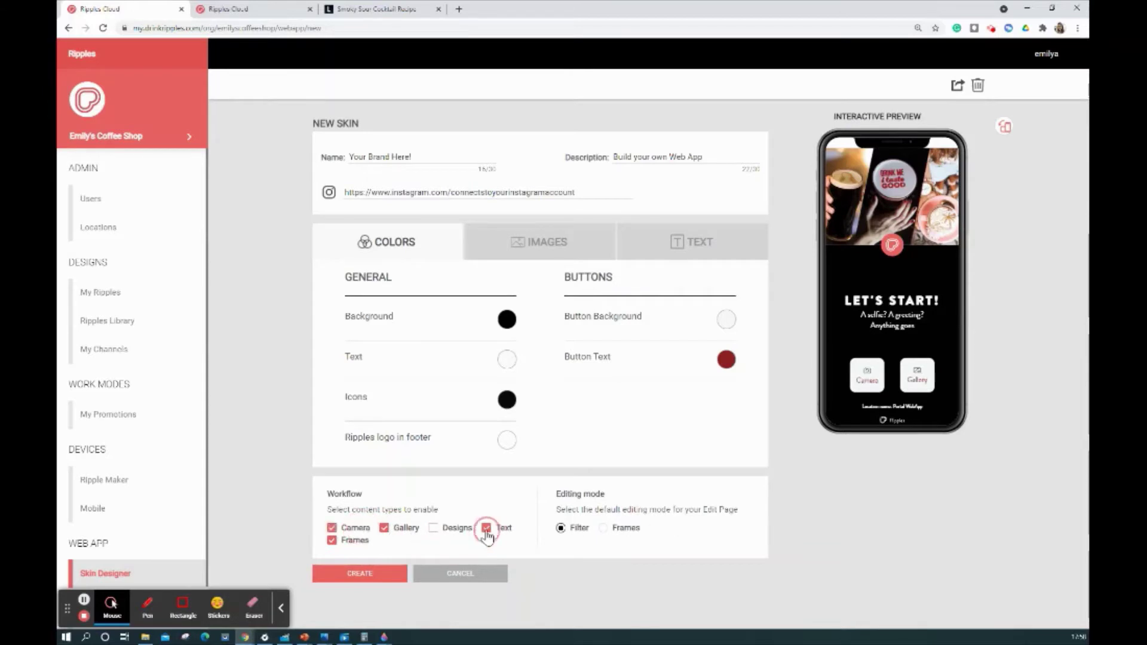
click(486, 529)
click(485, 528)
click(433, 527)
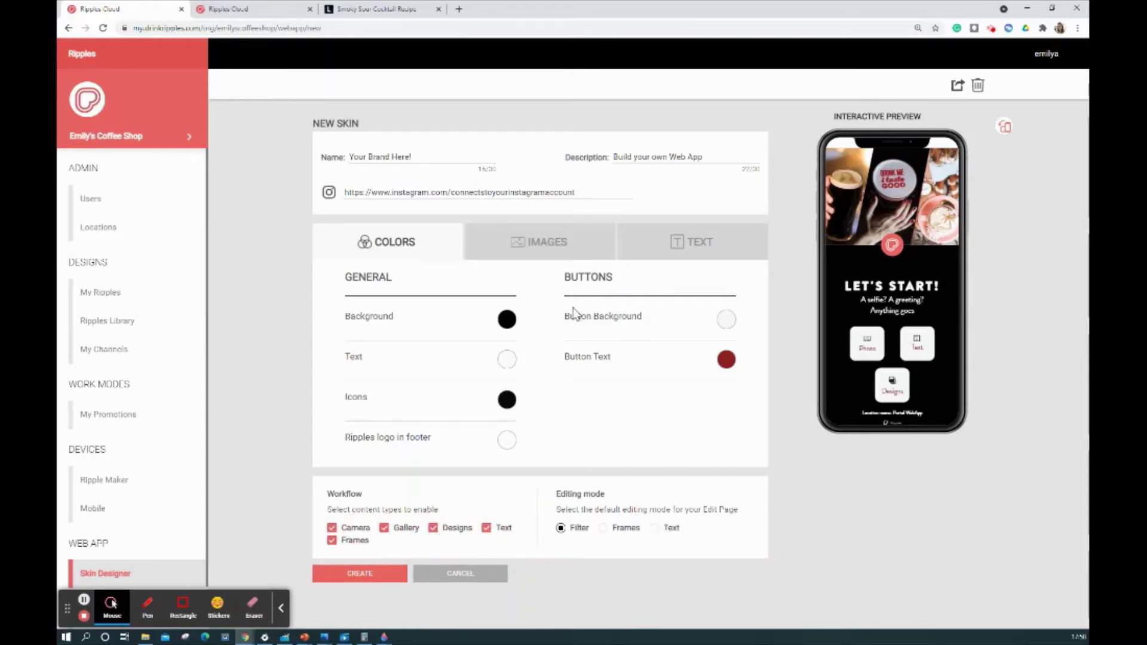
click(552, 244)
Upload header2.jpg as the header image.
click(481, 363)
click(306, 95)
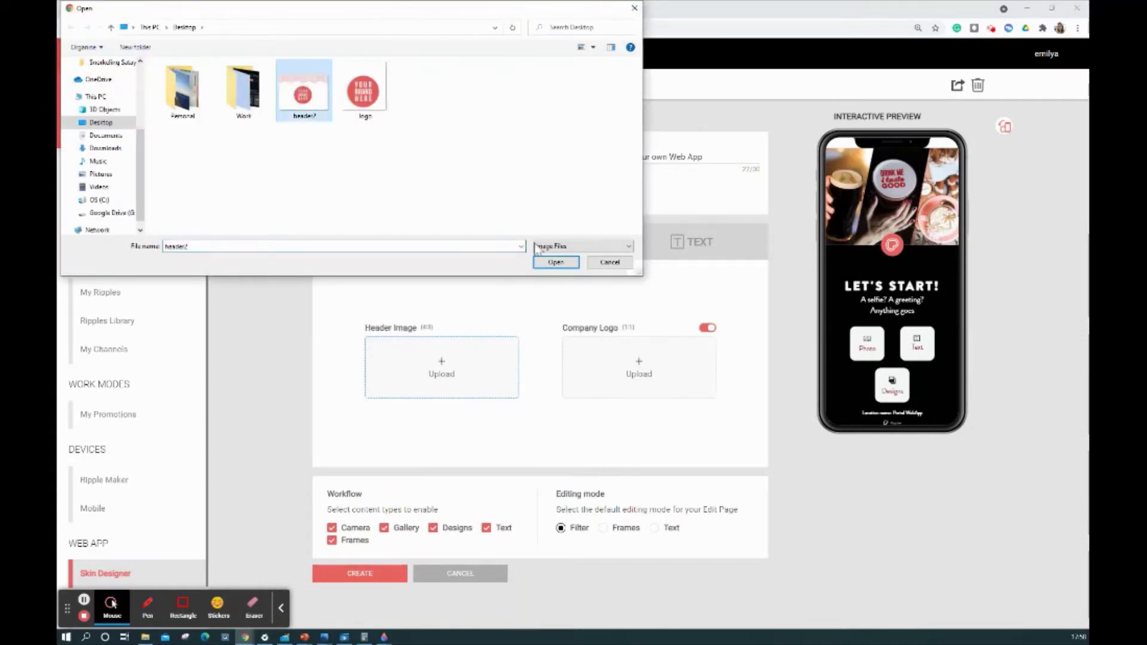
click(554, 263)
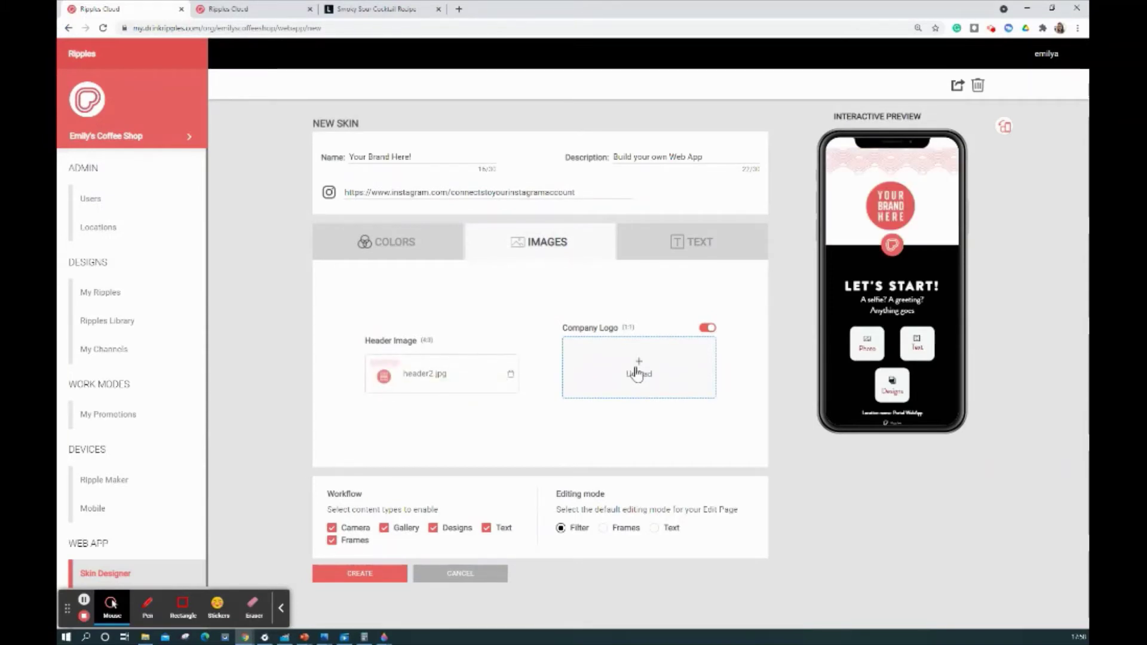
Upload logo.png as the company logo.
click(639, 367)
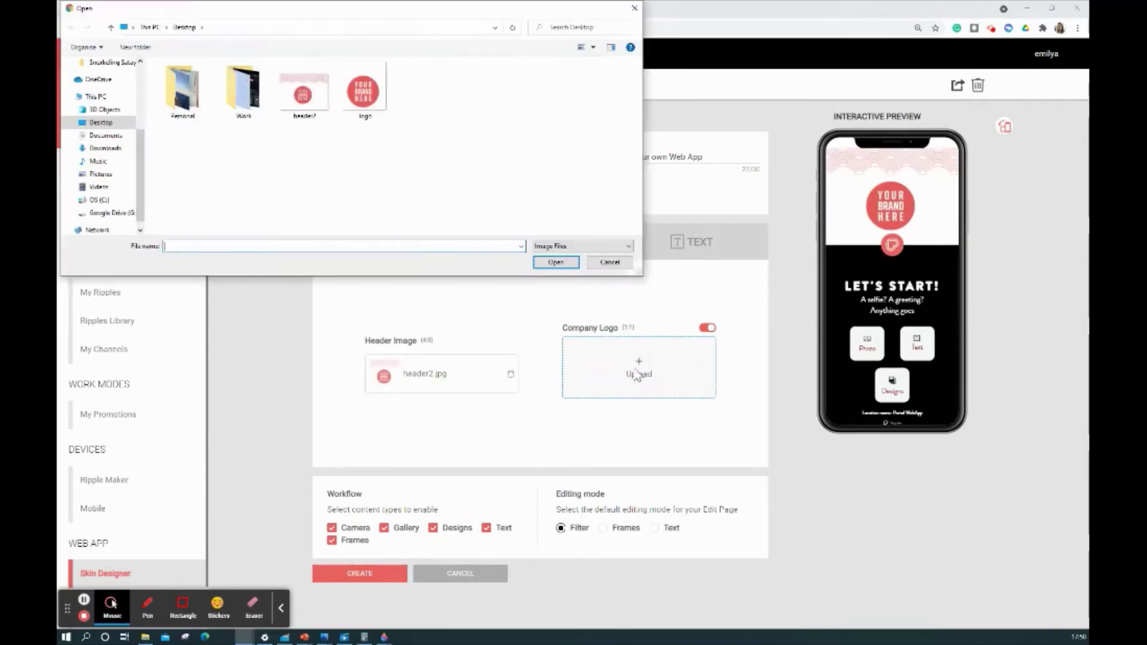
click(359, 91)
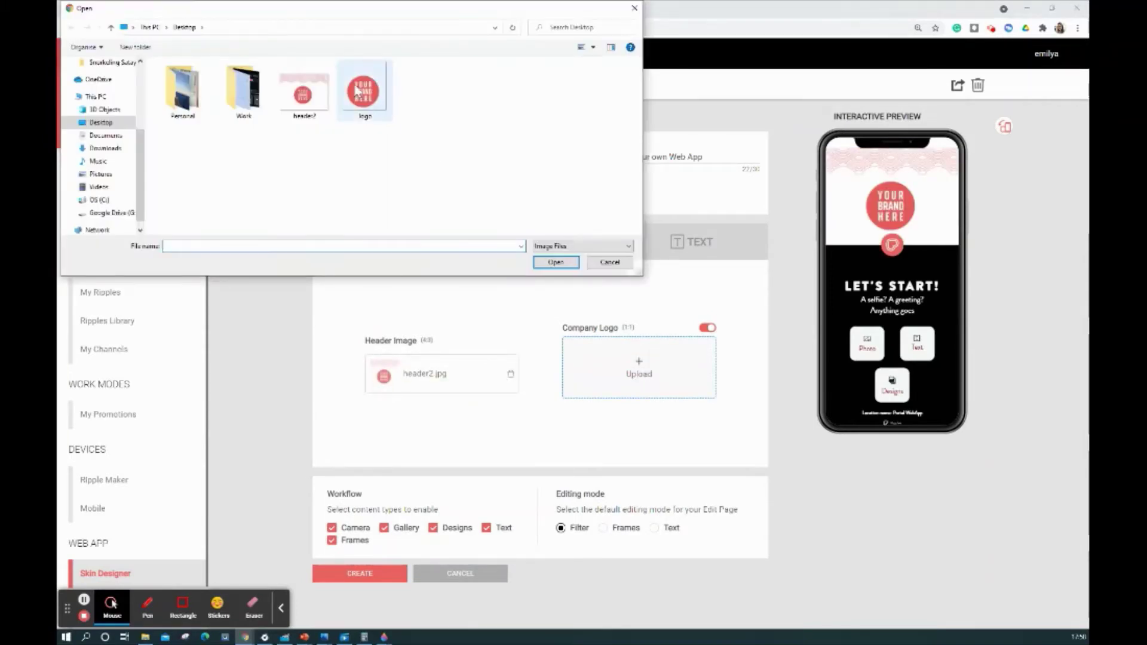
click(555, 262)
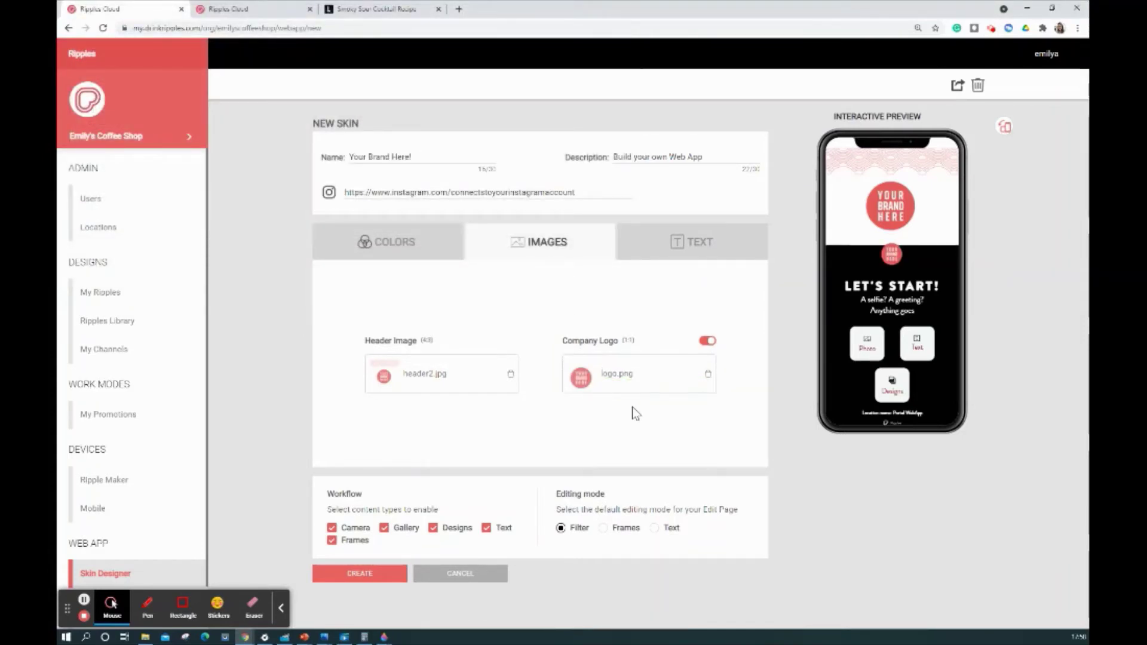
Replace the 'Let's Start!' heading with a smaller 'Create Your Own'.
click(667, 265)
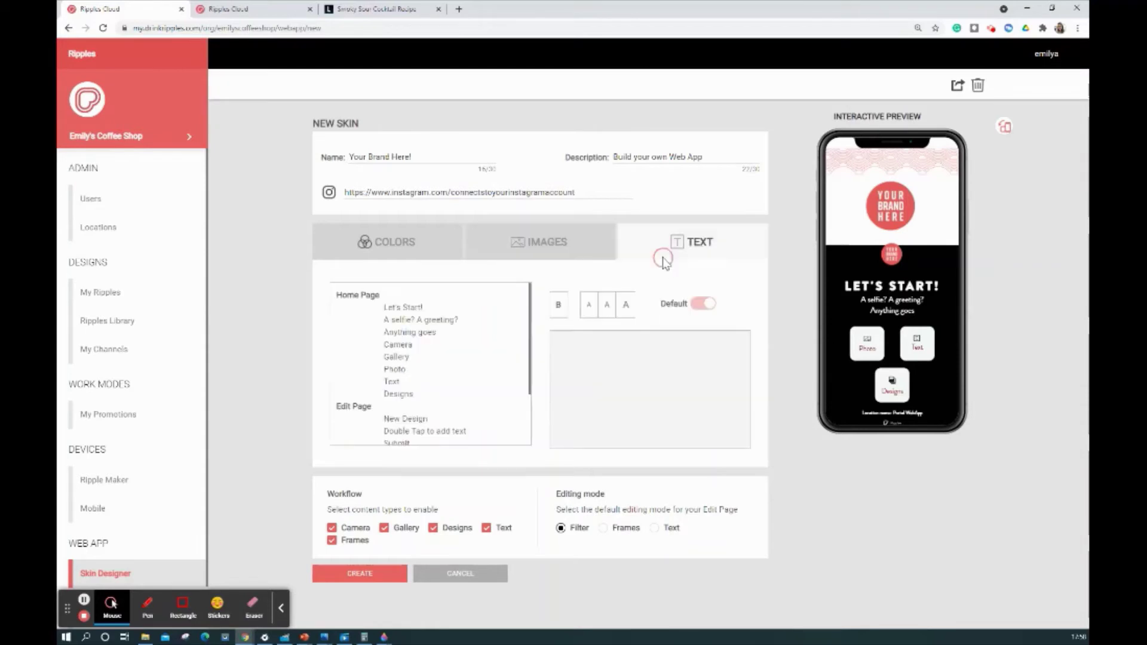
click(408, 307)
click(708, 304)
click(584, 345)
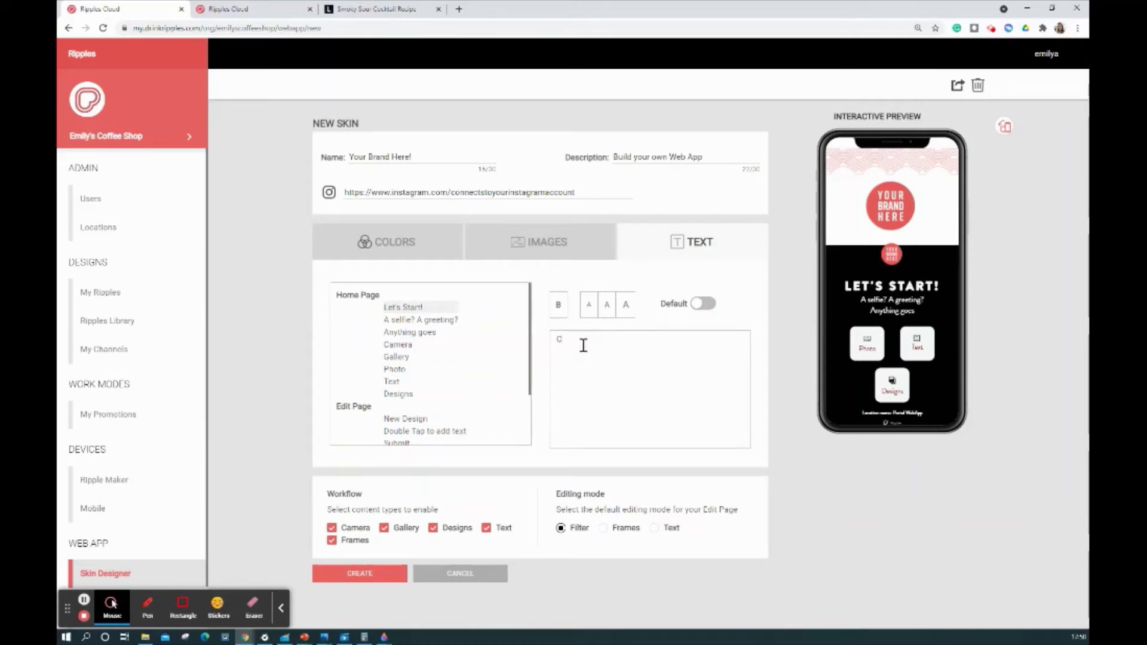
text(reate Your)
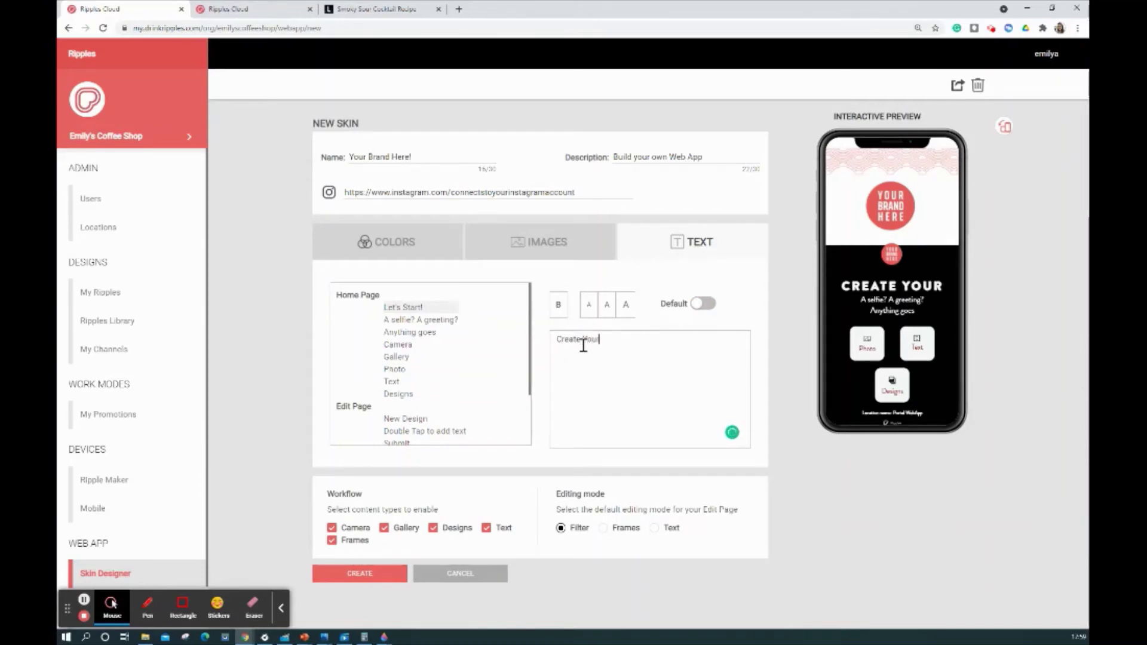
text( Own)
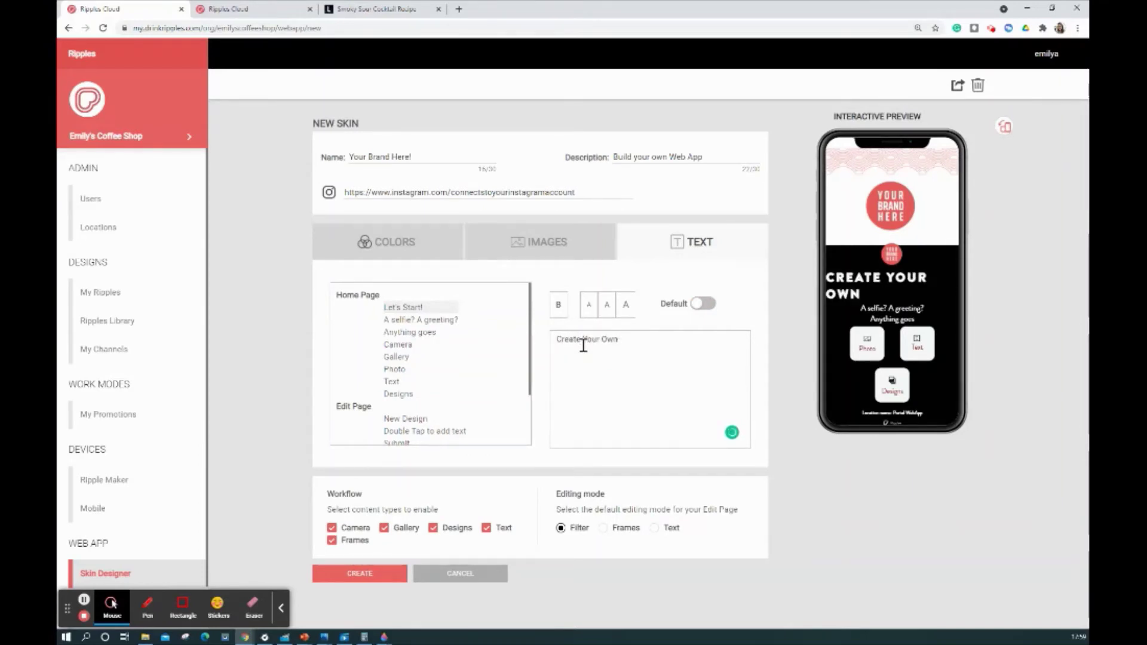
drag(622, 340, 550, 340)
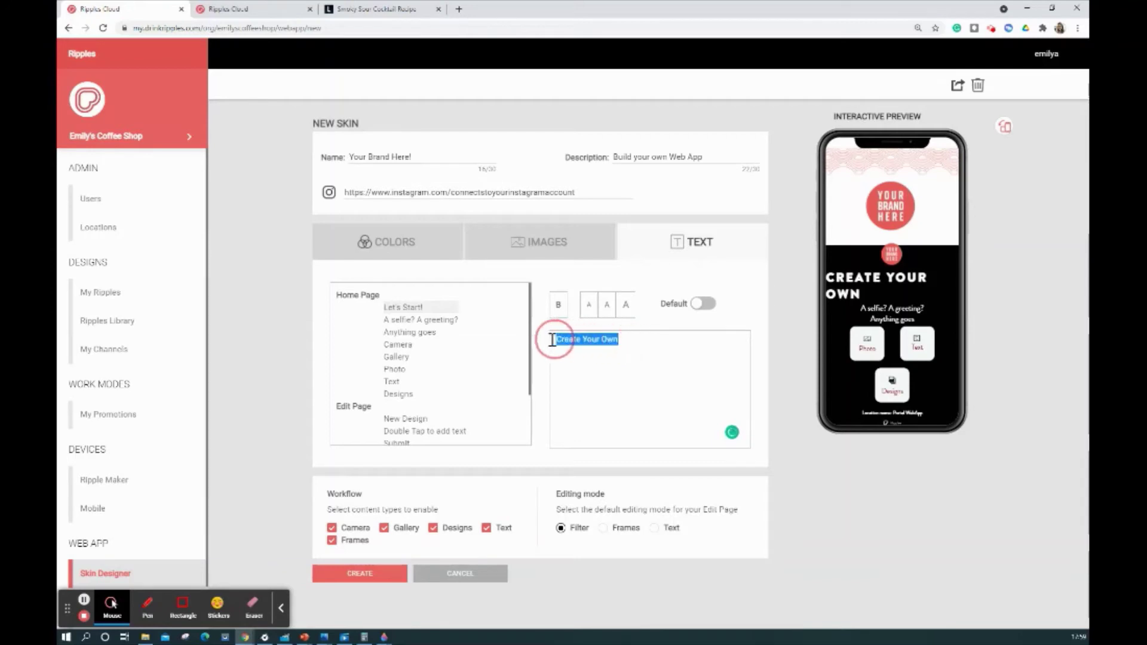
click(606, 304)
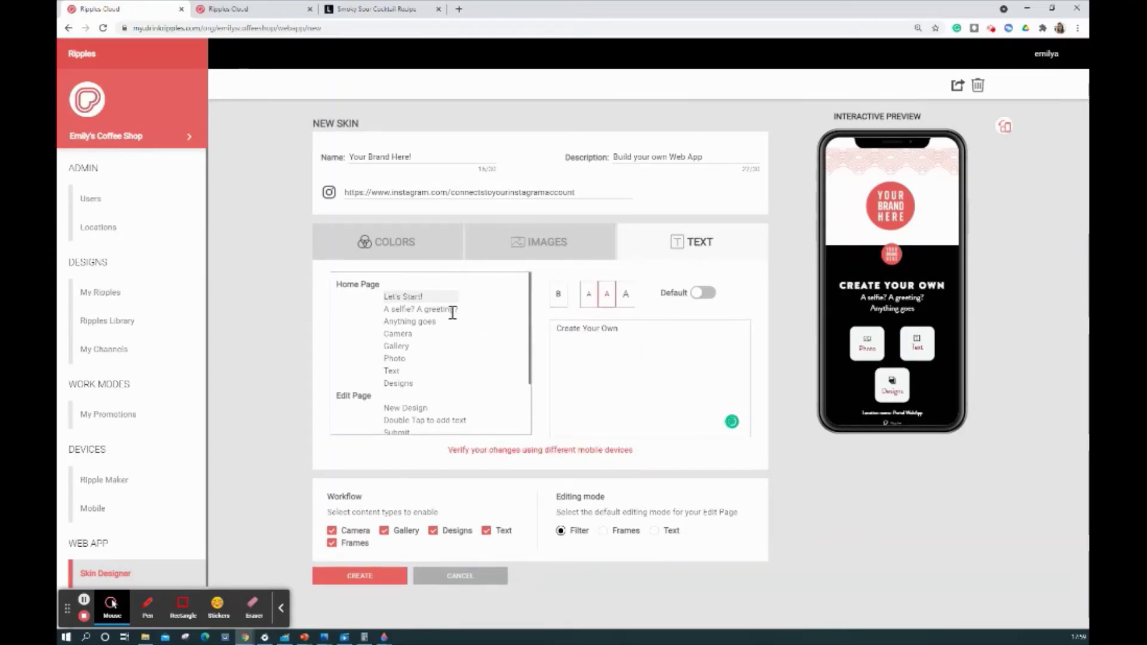
Reword the next lines as 'Special design for your location,' and 'or events and promos!'.
click(420, 308)
click(703, 294)
text(Special design for your location,)
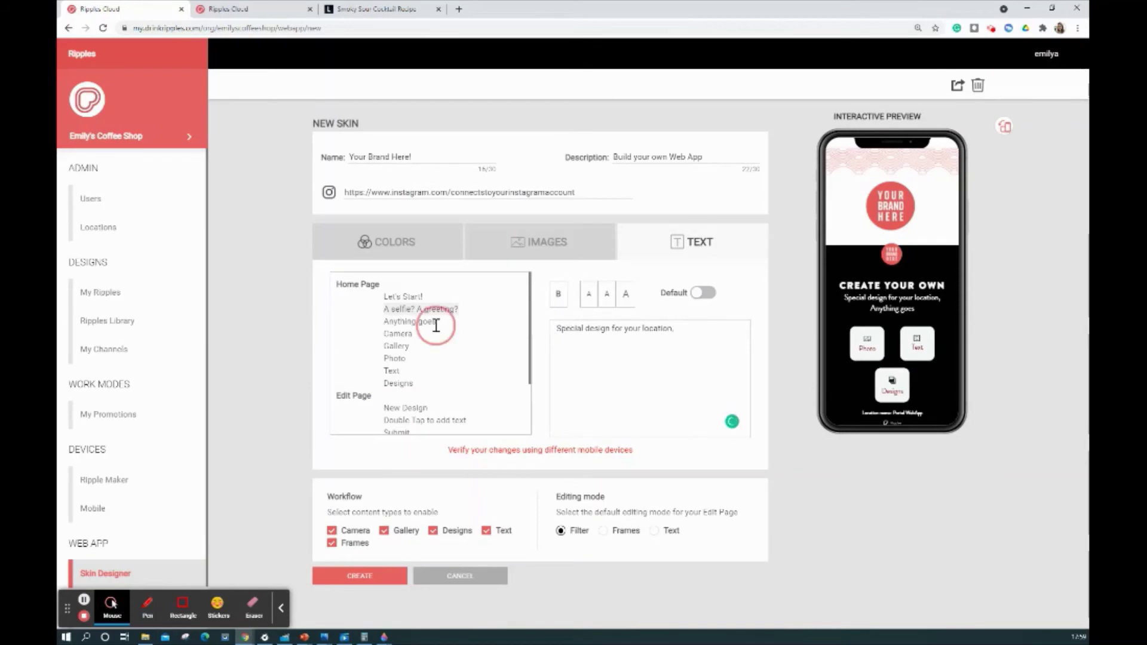
click(409, 321)
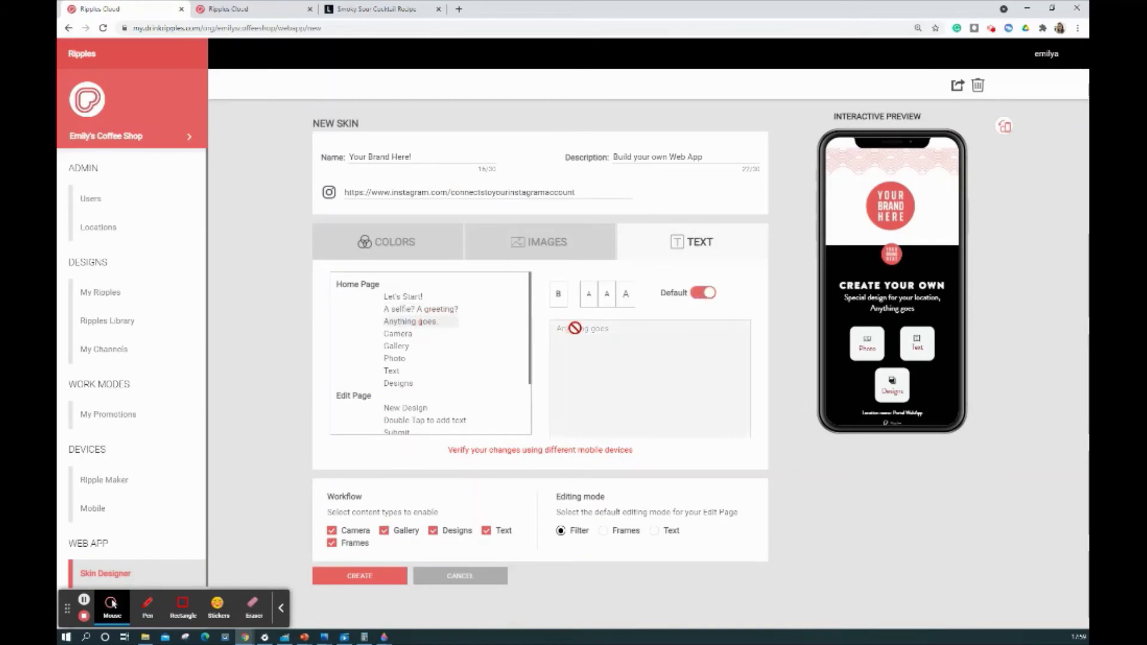
click(706, 293)
click(591, 327)
text(or ev)
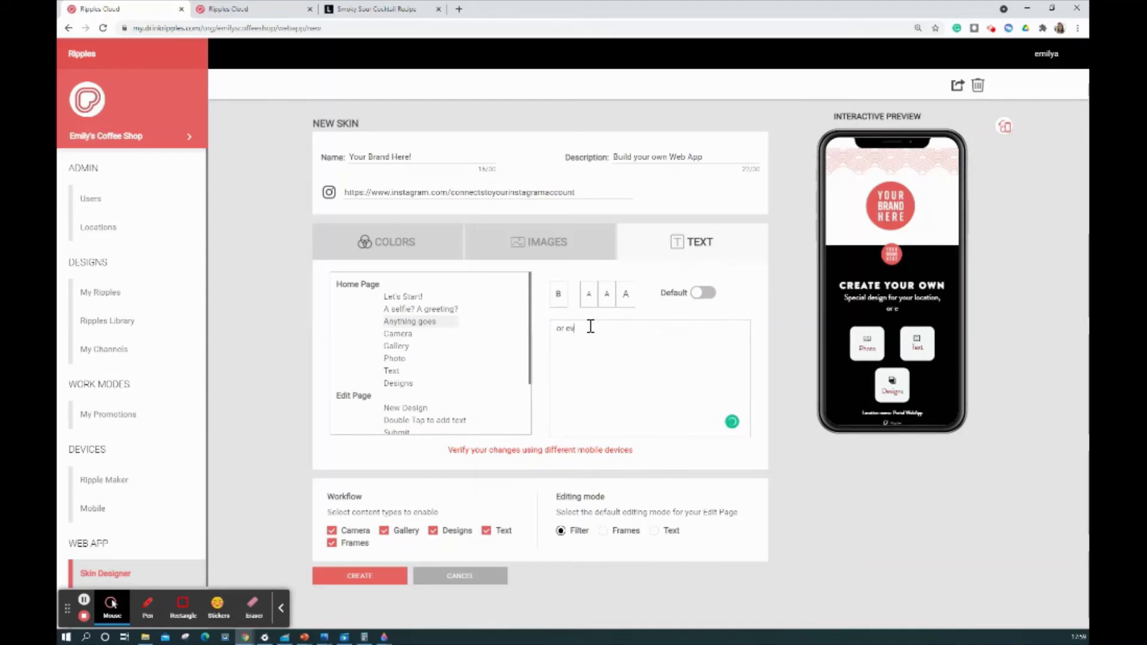
text(nd promos!)
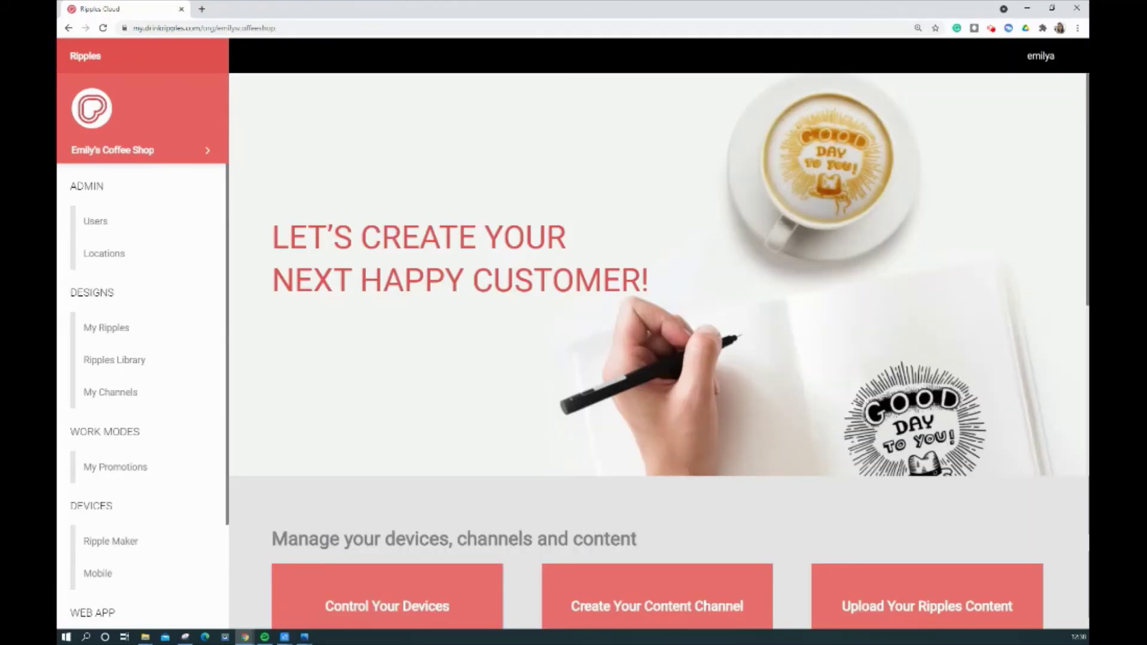
Show the WebApp QR code and link for the Canadian coffee shop location.
click(104, 254)
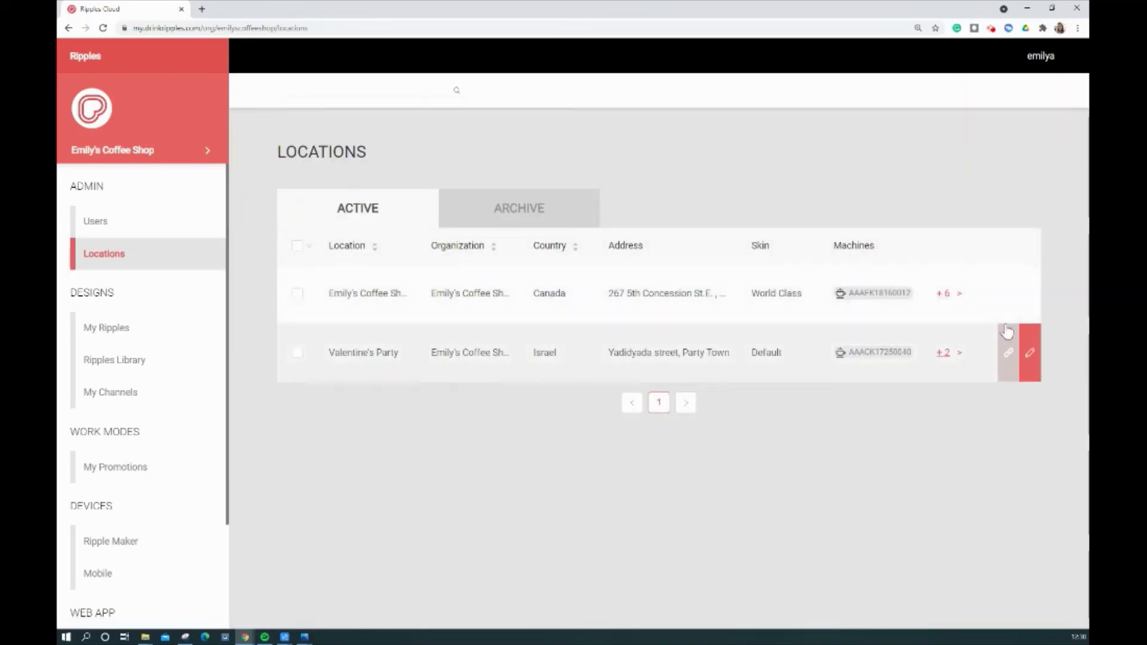
mouse_move(941, 292)
click(1008, 294)
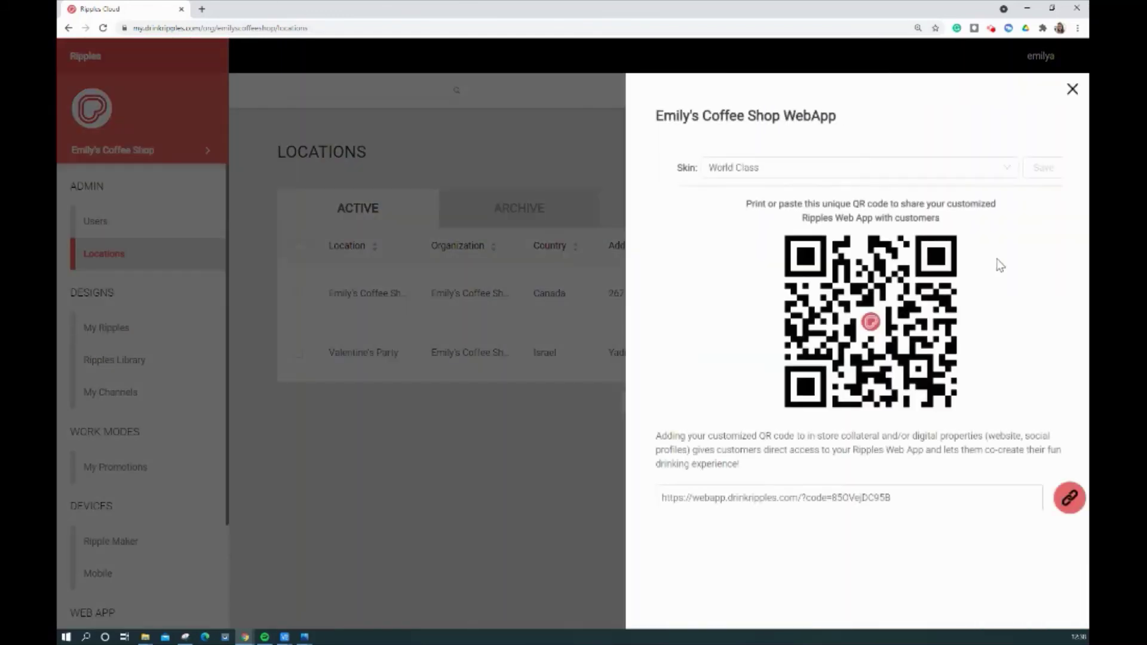
Save 'Your Brand Here!' as the location's web app skin and select its link.
click(1010, 173)
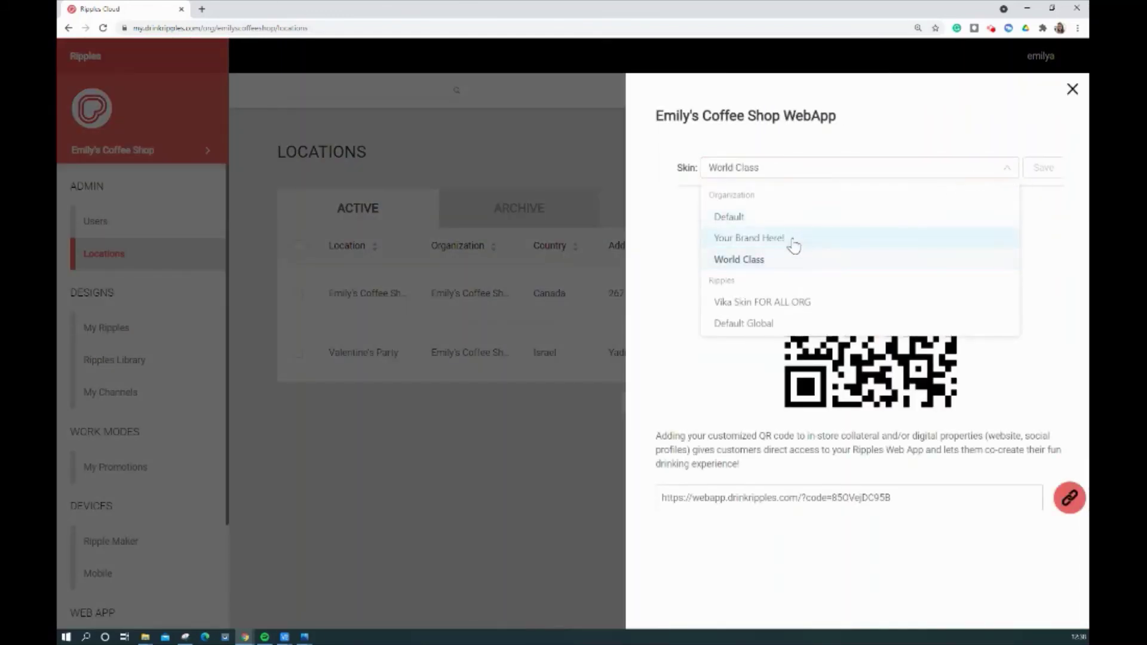
click(762, 238)
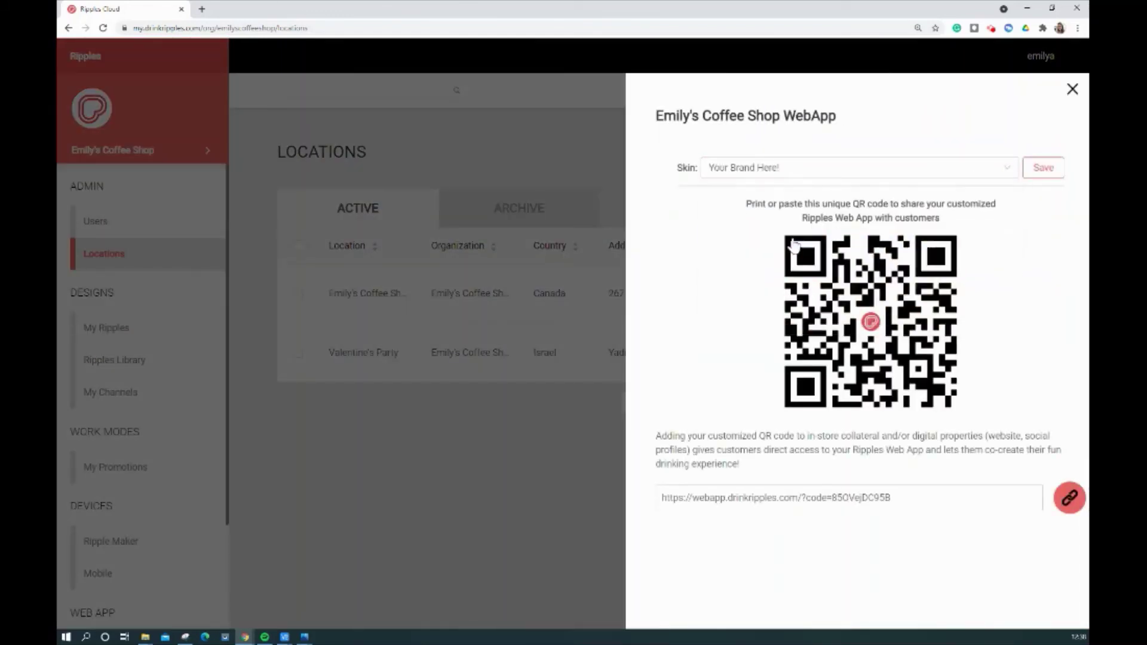
click(1042, 172)
mouse_move(870, 322)
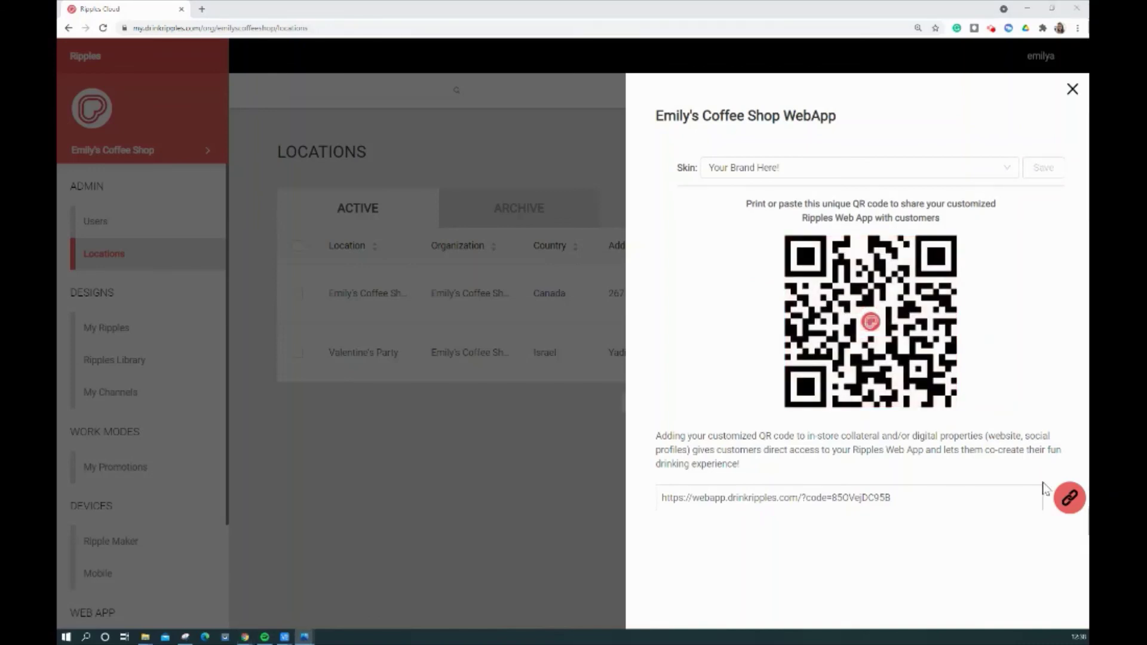
click(1068, 498)
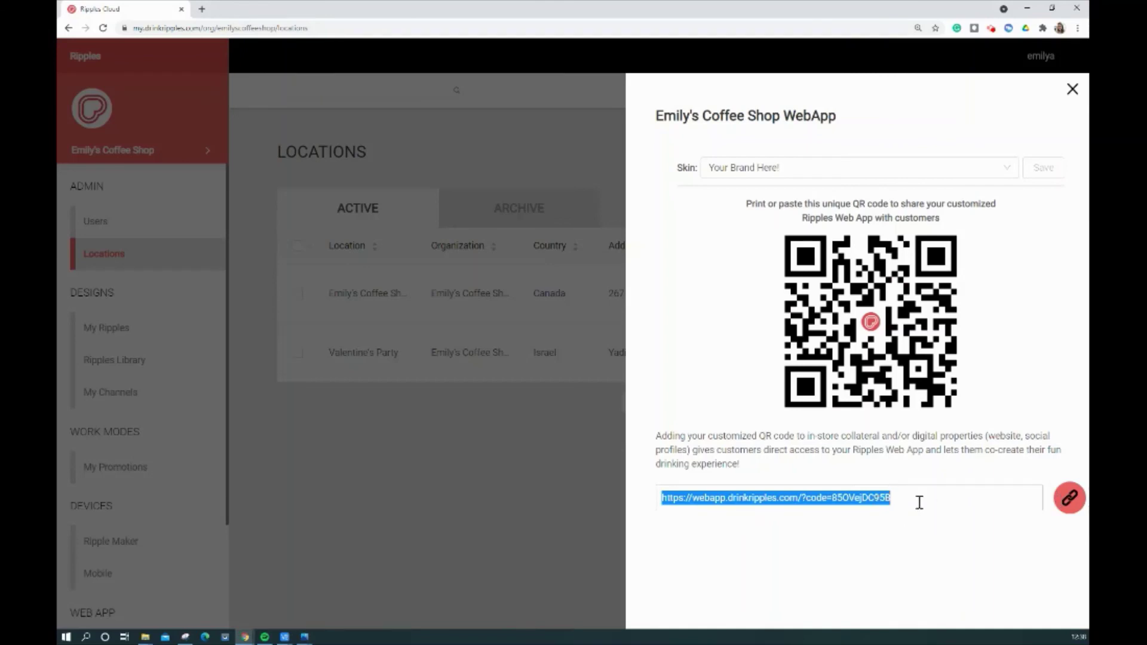